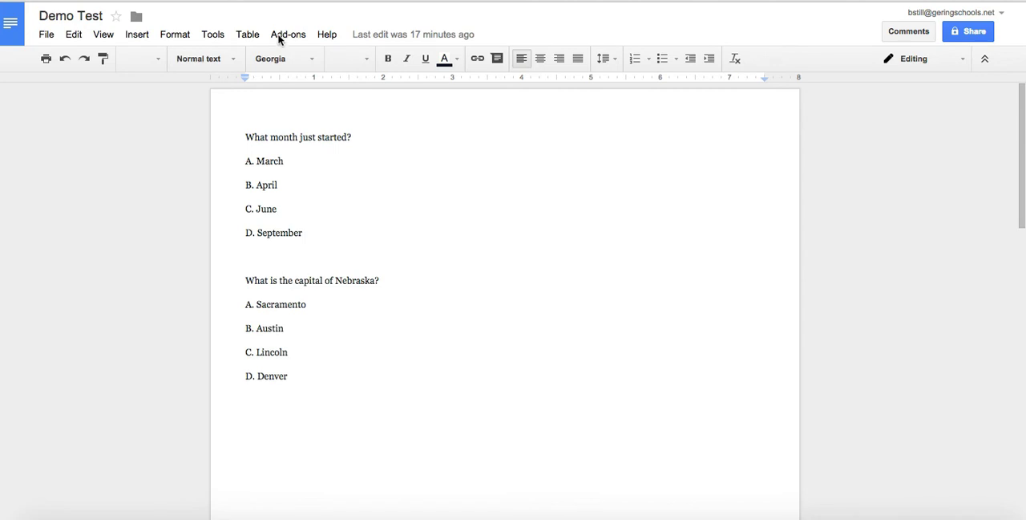
Search the add-on store for Doc to Form, leave the store and reload the document
{"action": "left_click", "coordinate": [279, 40]}
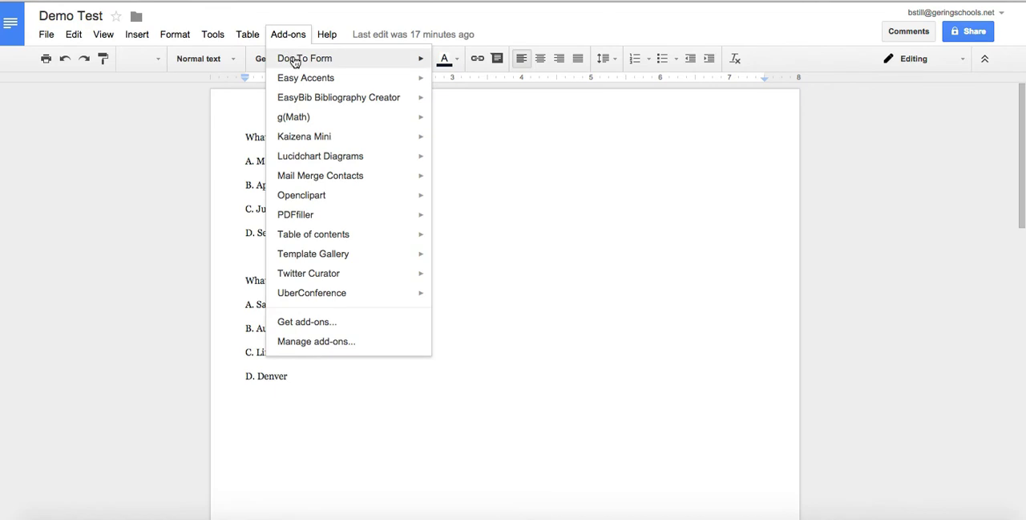
{"action": "mouse_move", "coordinate": [295, 62]}
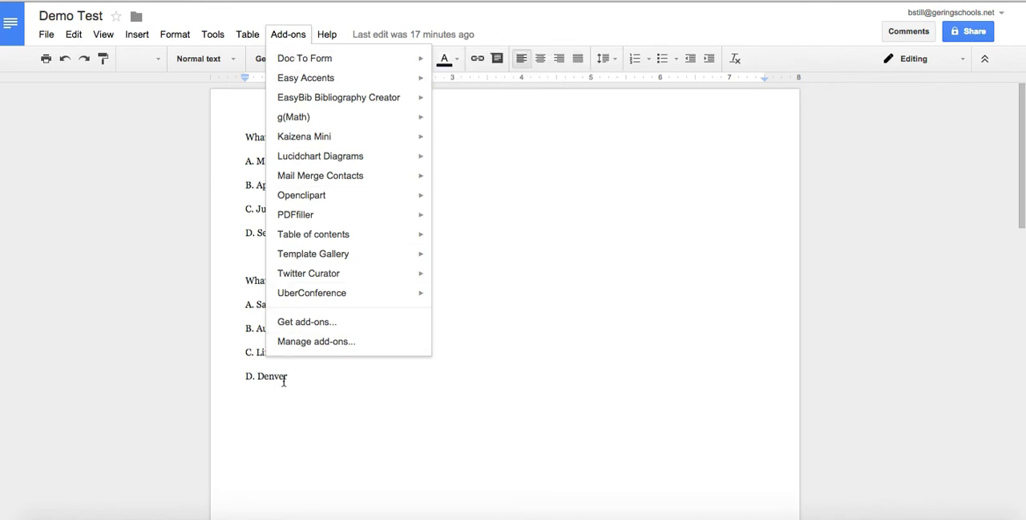
{"action": "left_click", "coordinate": [295, 322]}
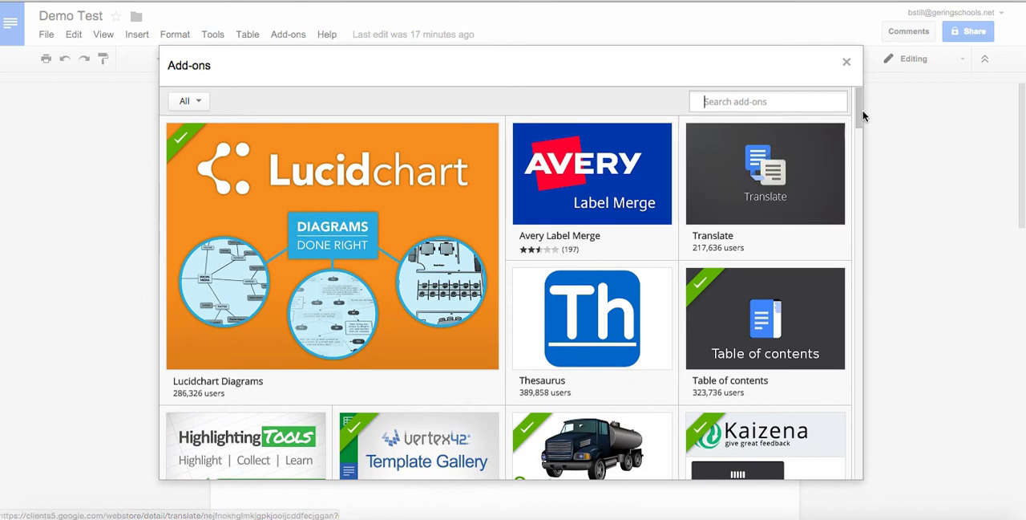
{"action": "mouse_move", "coordinate": [860, 113]}
{"action": "left_mouse_down"}
{"action": "mouse_move", "coordinate": [865, 358]}
{"action": "mouse_move", "coordinate": [858, 104]}
{"action": "left_mouse_up"}
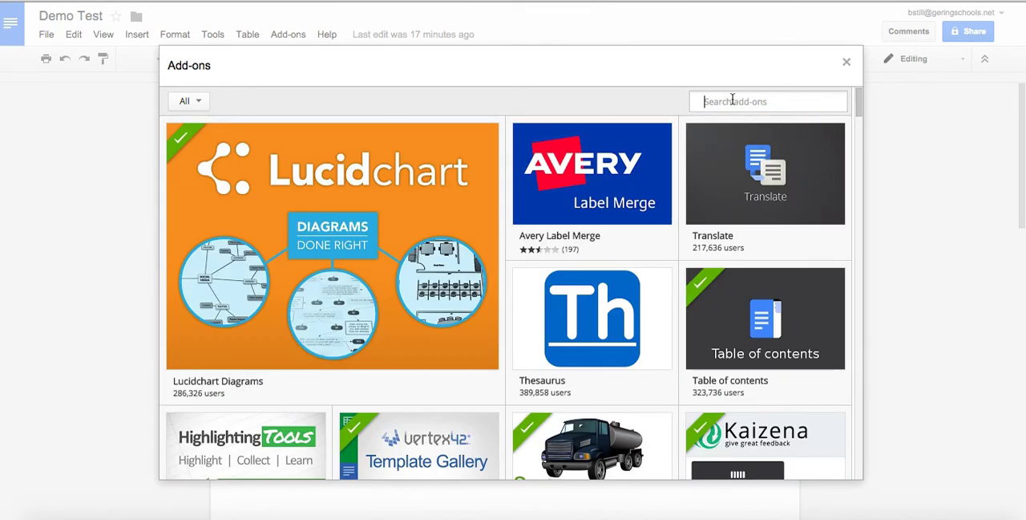
{"action": "type", "text": "Doc to Form"}
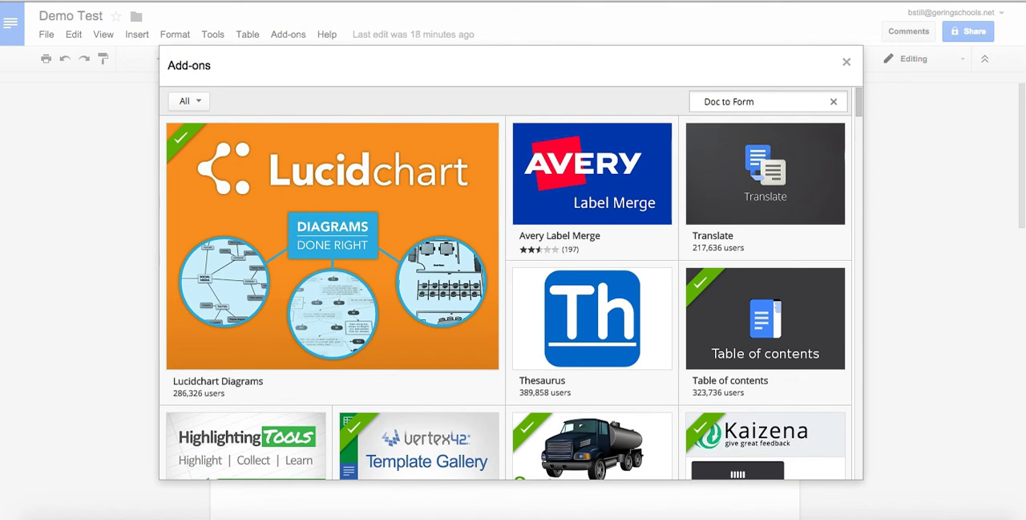
{"action": "key", "text": "Return"}
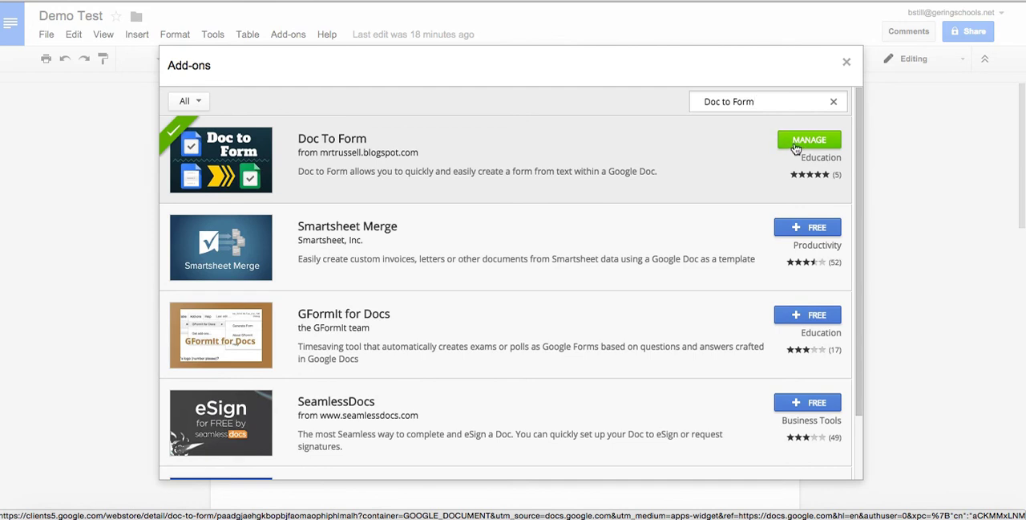
{"action": "left_click", "coordinate": [846, 64]}
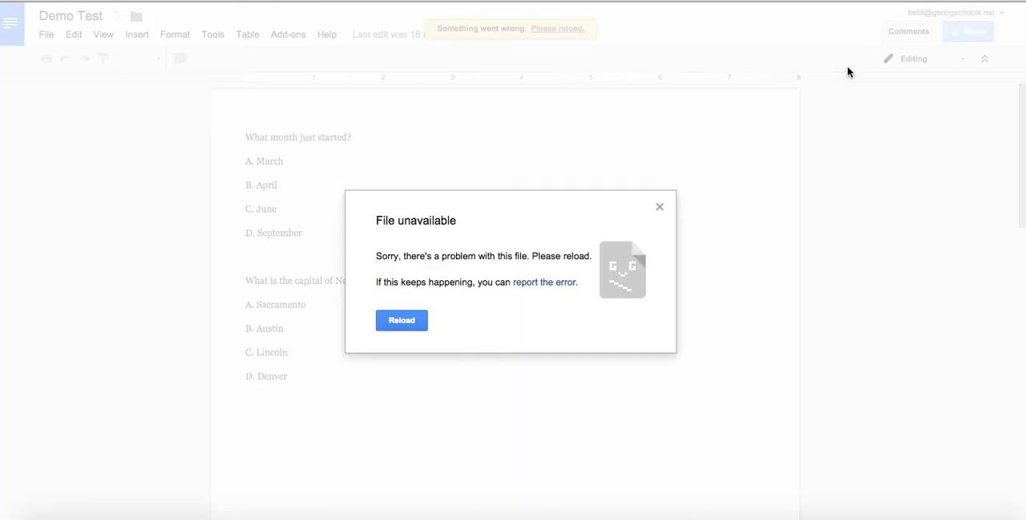
{"action": "left_click", "coordinate": [405, 321]}
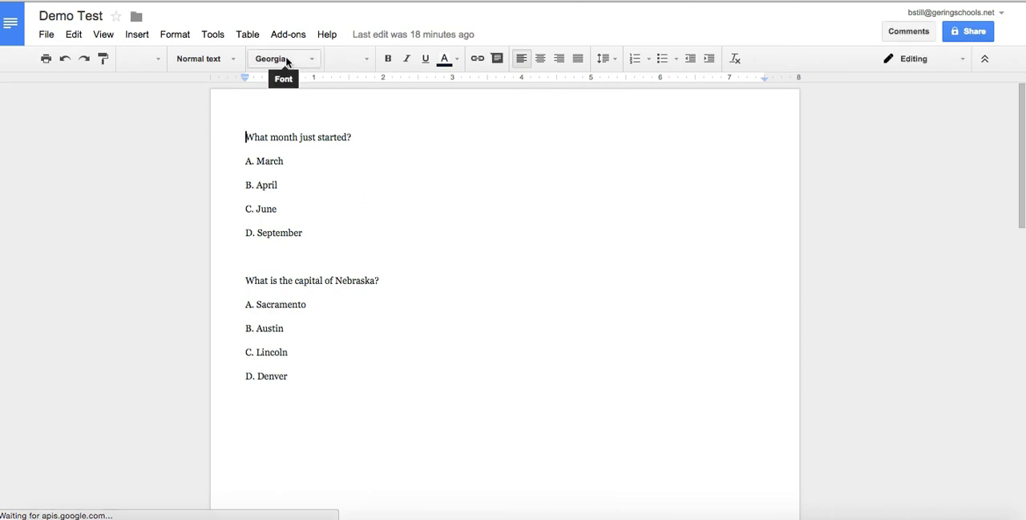
Start creating a form from the document with the Doc To Form add-on and enable collecting usernames
{"action": "left_click", "coordinate": [290, 37]}
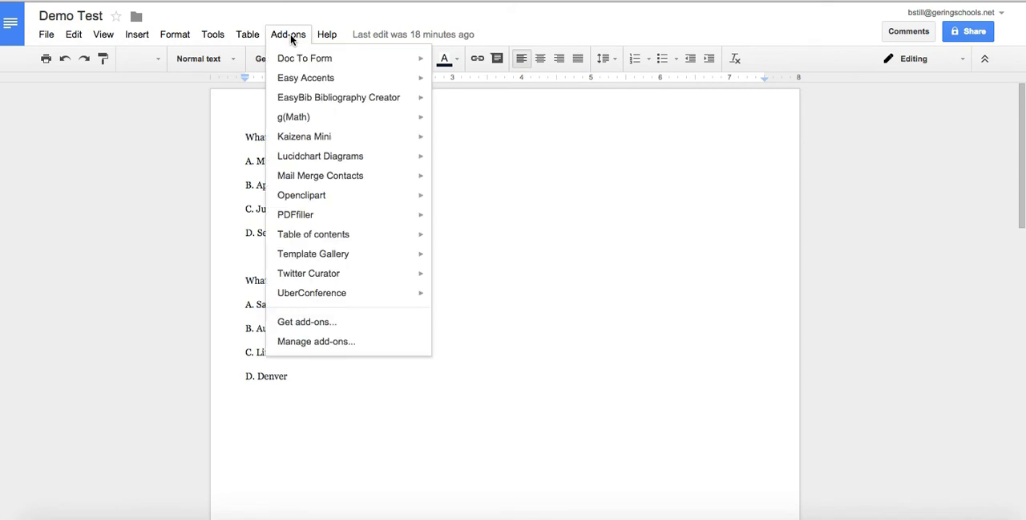
{"action": "mouse_move", "coordinate": [299, 63]}
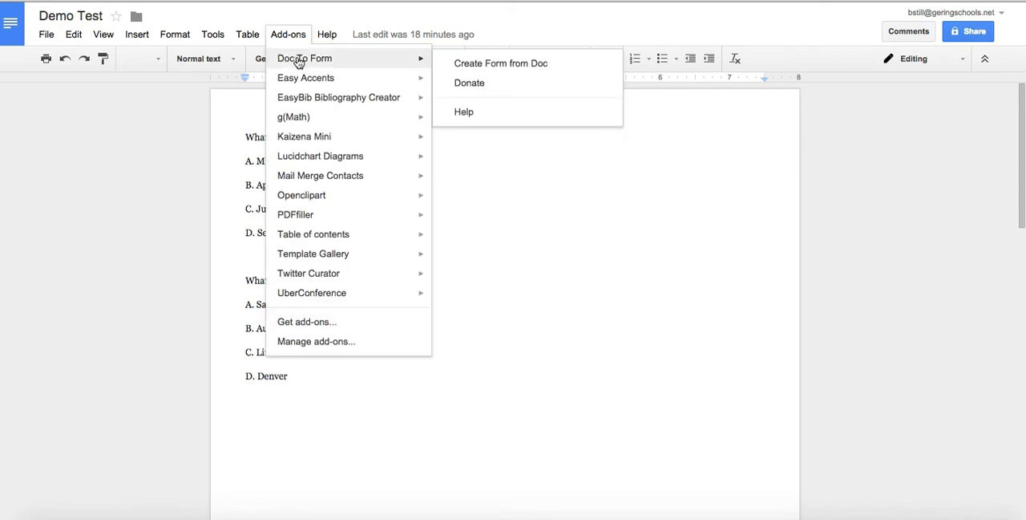
{"action": "left_click", "coordinate": [484, 65]}
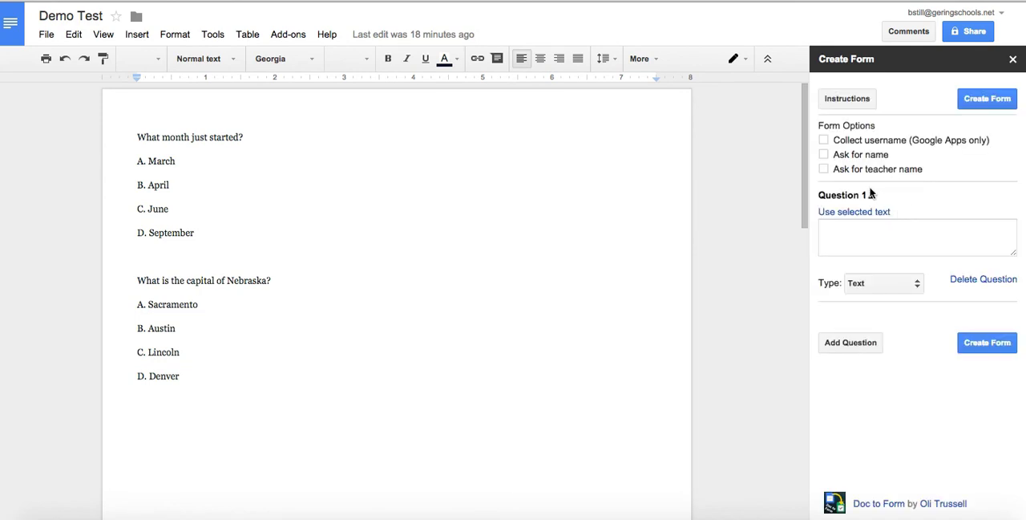
{"action": "left_click", "coordinate": [825, 141]}
Copy "What month just started?" from the document into the text of Question 1
{"action": "left_click_drag", "start_coordinate": [136, 137], "coordinate": [246, 140]}
{"action": "key", "text": "ctrl+c"}
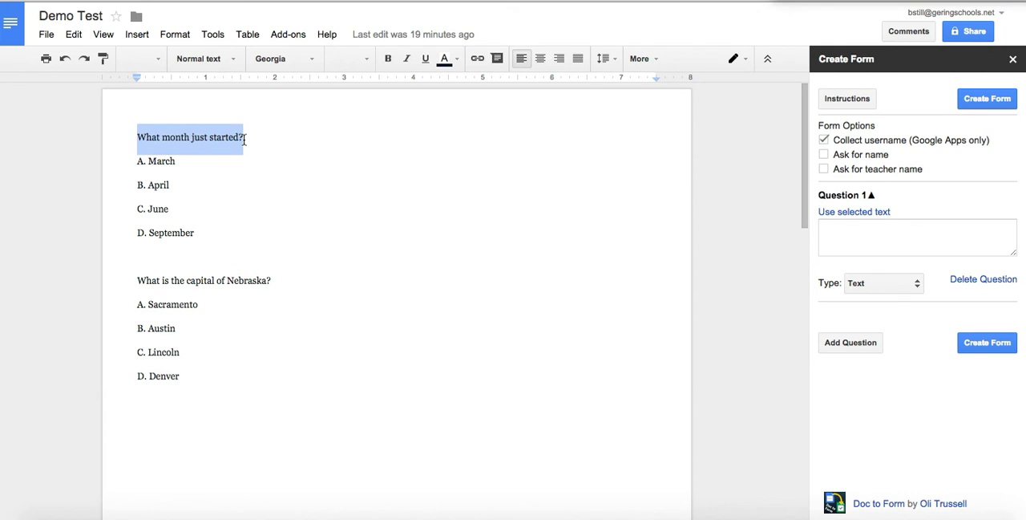
{"action": "left_click", "coordinate": [843, 227]}
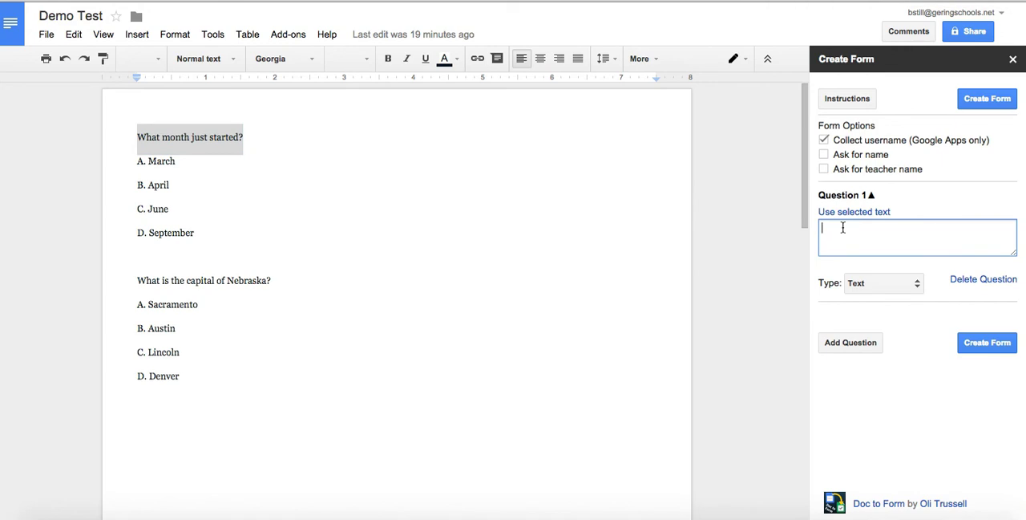
{"action": "key", "text": "ctrl+v"}
{"action": "left_click", "coordinate": [868, 285]}
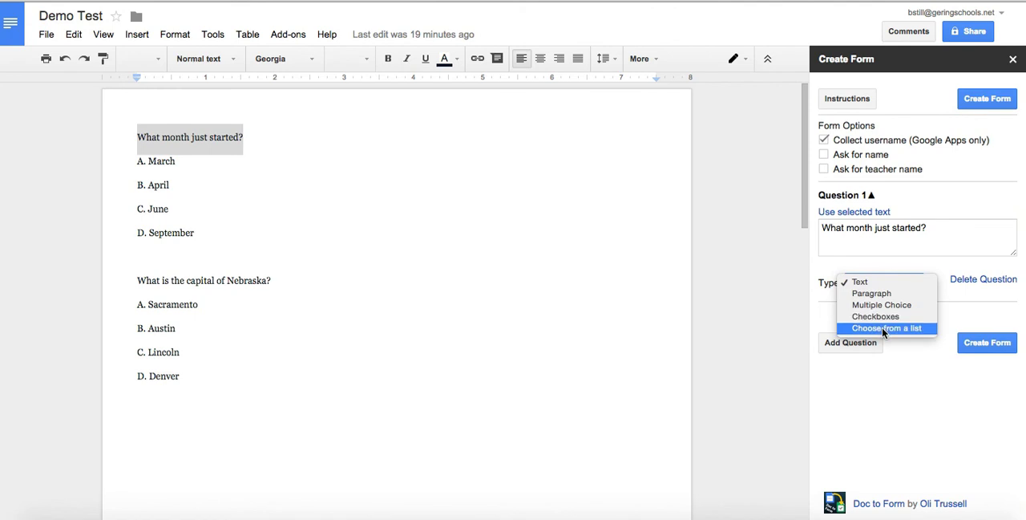
{"action": "left_click", "coordinate": [205, 239]}
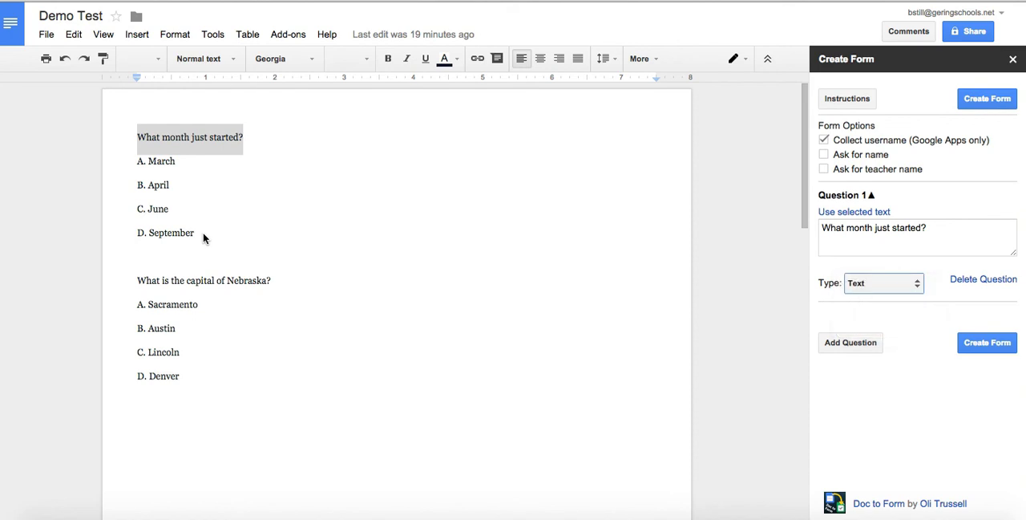
Set Question 1 to Multiple Choice and paste the document's answers A to D as its options
{"action": "left_click_drag", "start_coordinate": [197, 232], "coordinate": [140, 163]}
{"action": "key", "text": "ctrl+c"}
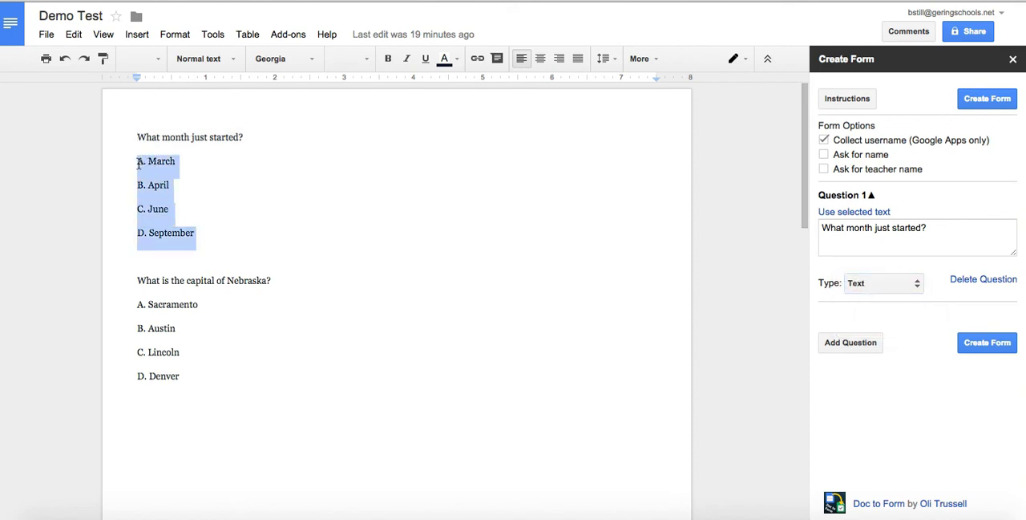
{"action": "left_click", "coordinate": [880, 287]}
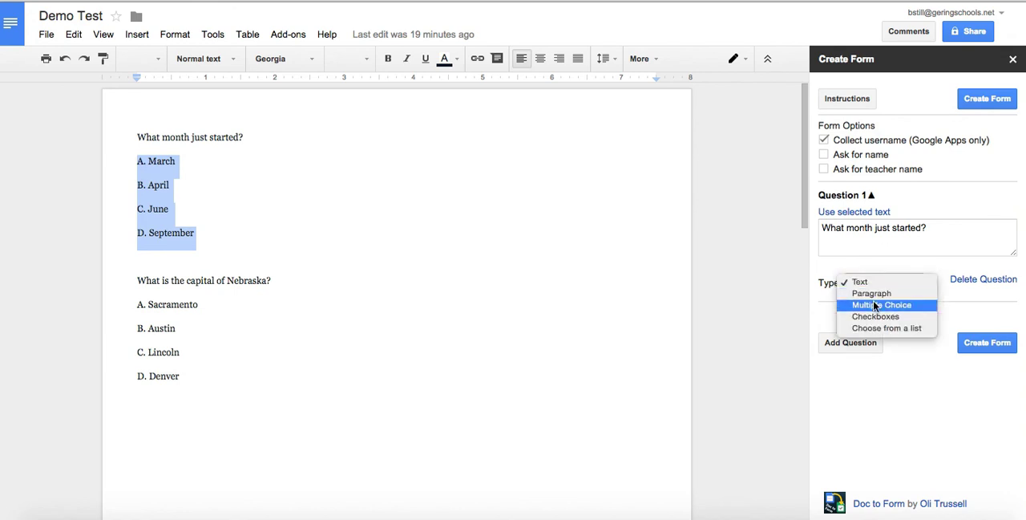
{"action": "left_click", "coordinate": [875, 306]}
{"action": "left_click", "coordinate": [850, 319]}
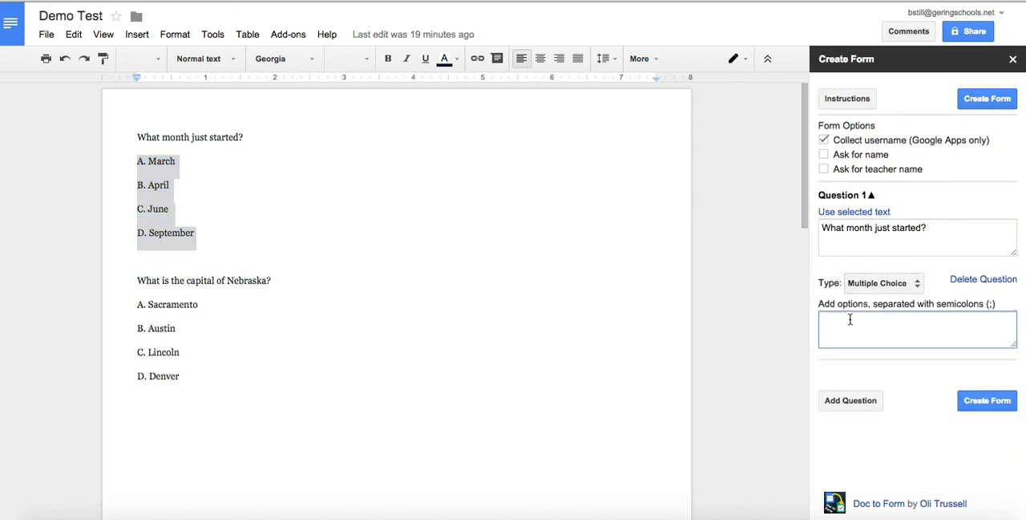
{"action": "key", "text": "ctrl+v"}
Strip the letters from the pasted options and separate them with semicolons as "March; April; June; September"
{"action": "scroll", "coordinate": [874, 325], "scroll_direction": "up", "scroll_amount": 1}
{"action": "key", "text": "BackSpace"}
{"action": "key", "text": "BackSpace"}
{"action": "key", "text": "BackSpace"}
{"action": "left_click", "coordinate": [832, 330]}
{"action": "key", "text": "BackSpace"}
{"action": "key", "text": "BackSpace"}
{"action": "key", "text": "BackSpace"}
{"action": "key", "text": "BackSpace"}
{"action": "left_click", "coordinate": [834, 330]}
{"action": "key", "text": "BackSpace"}
{"action": "key", "text": "BackSpace"}
{"action": "key", "text": "BackSpace"}
{"action": "key", "text": "BackSpace"}
{"action": "type", "text": ";"}
{"action": "left_click", "coordinate": [834, 331]}
{"action": "key", "text": "BackSpace"}
{"action": "key", "text": "BackSpace"}
{"action": "key", "text": "BackSpace"}
{"action": "key", "text": "BackSpace"}
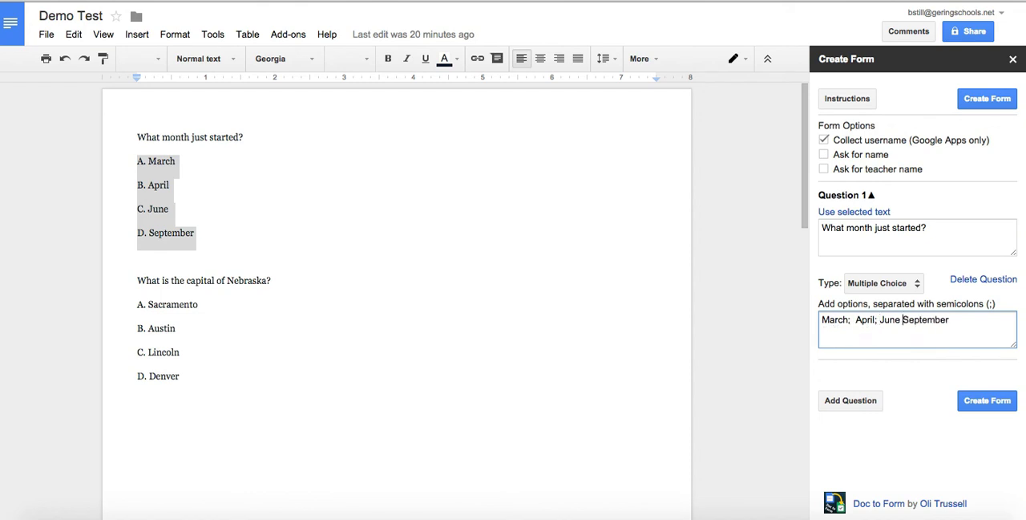
{"action": "key", "text": "BackSpace"}
{"action": "type", "text": ";"}
{"action": "left_click", "coordinate": [853, 321]}
{"action": "key", "text": "BackSpace"}
Create the form, open it and preview the live version before returning to its editor
{"action": "left_click", "coordinate": [988, 405]}
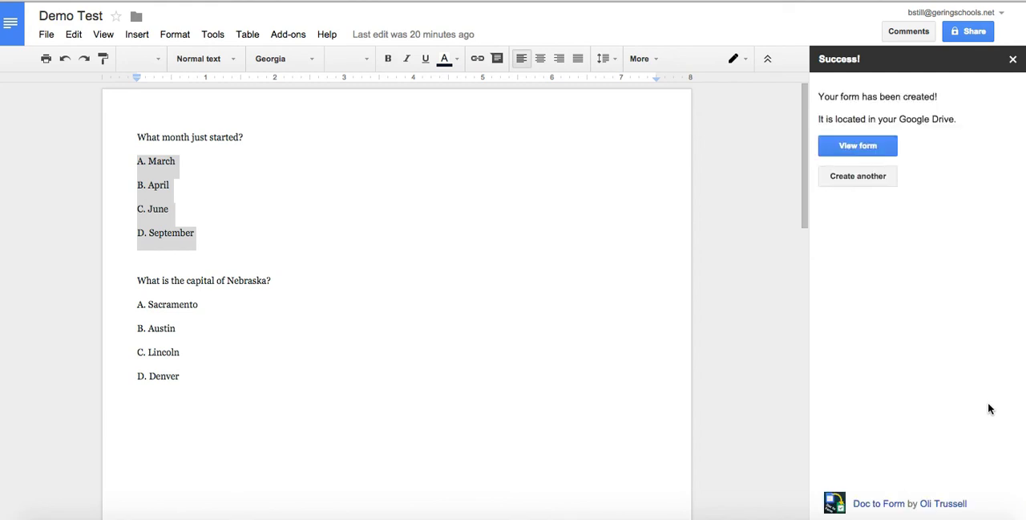
{"action": "left_click", "coordinate": [868, 146]}
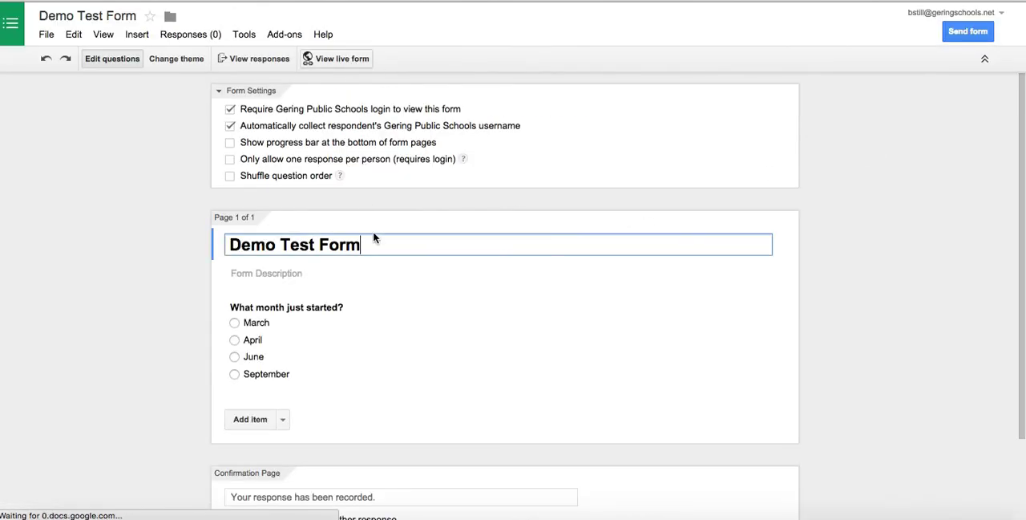
{"action": "mouse_move", "coordinate": [358, 362]}
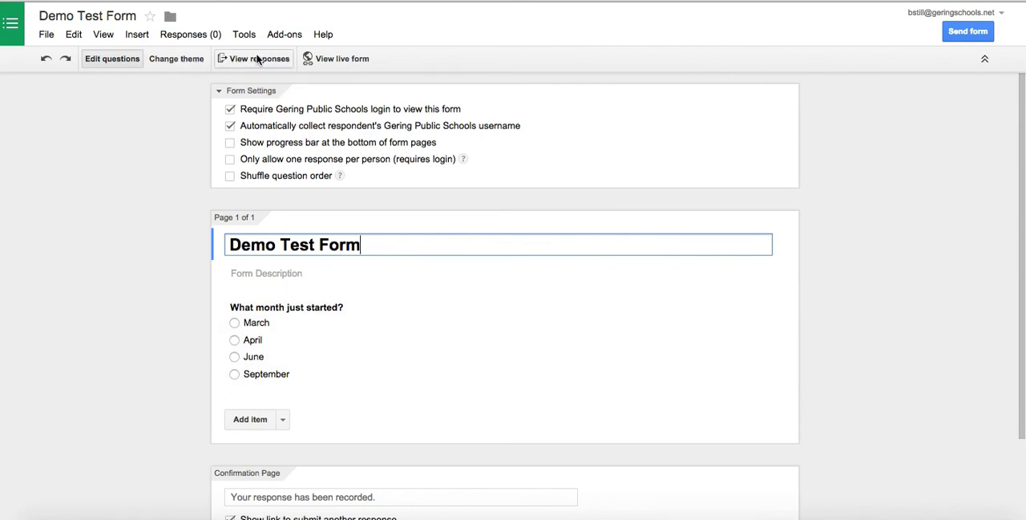
{"action": "left_click", "coordinate": [313, 59]}
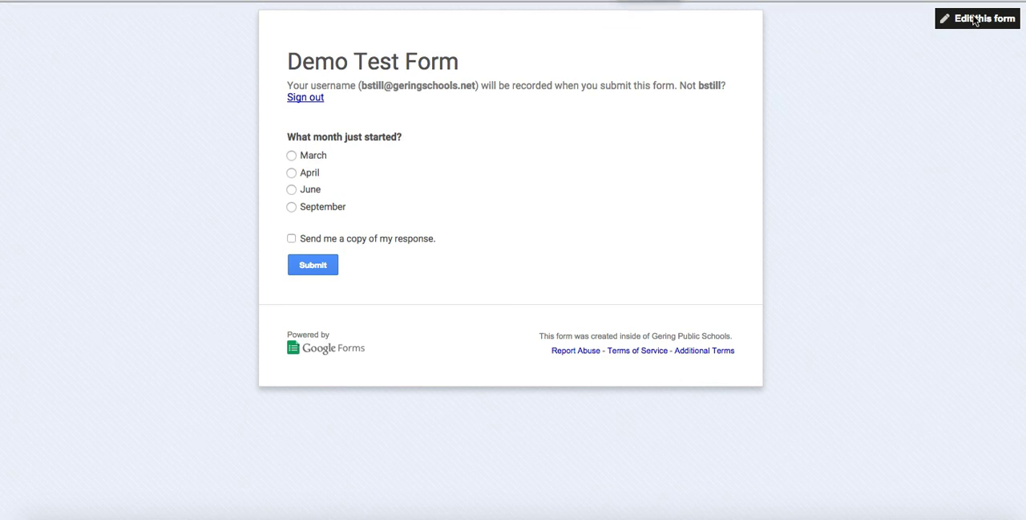
{"action": "left_click", "coordinate": [946, 21]}
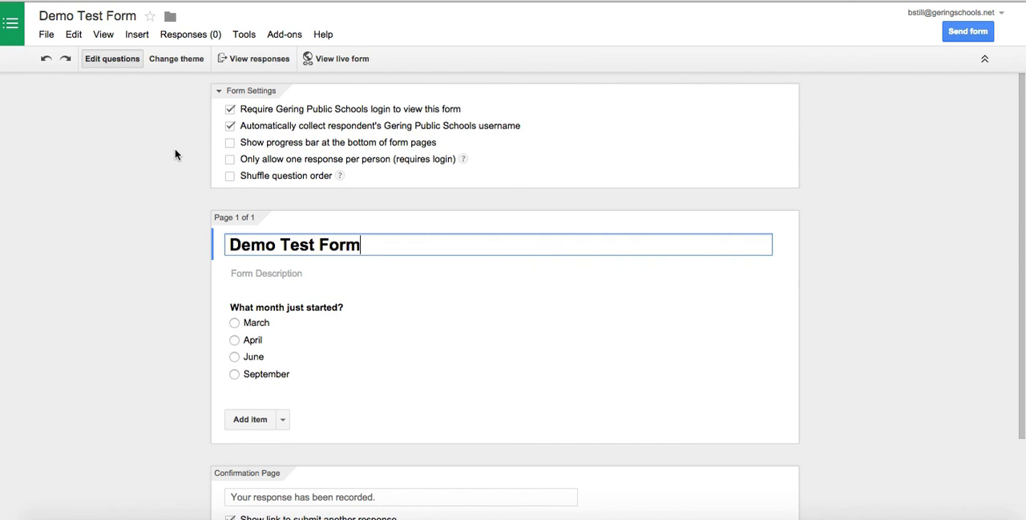
{"action": "left_click", "coordinate": [68, 35]}
{"action": "left_click", "coordinate": [47, 35]}
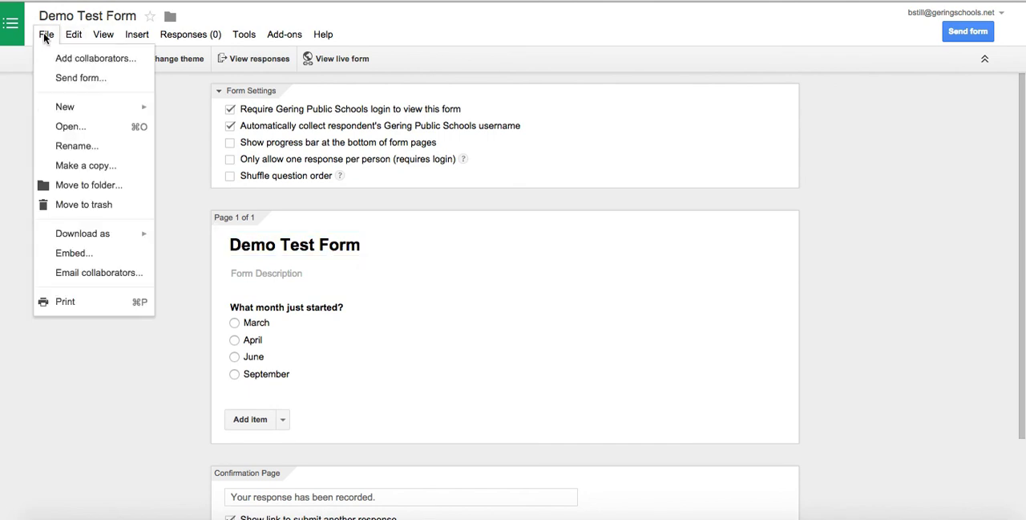
{"action": "left_click", "coordinate": [85, 152]}
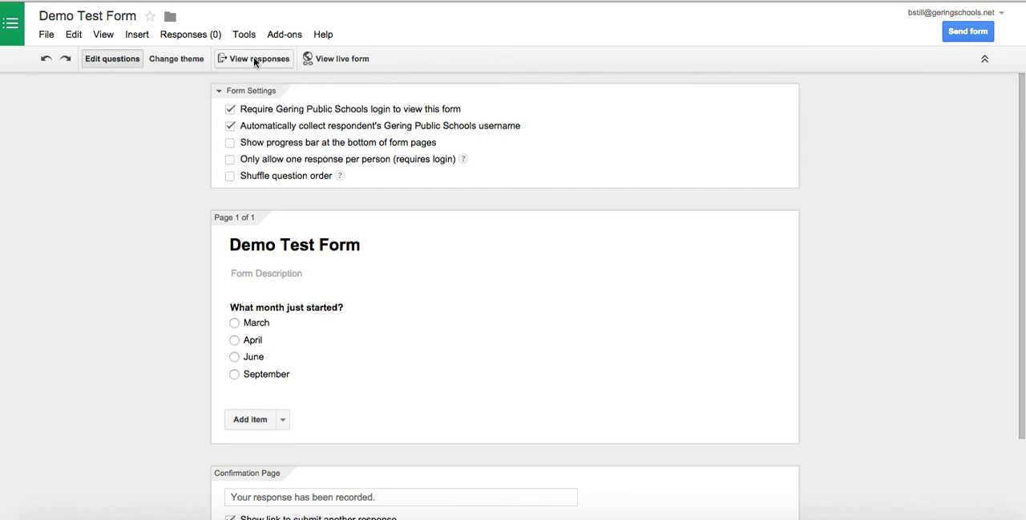
Change the form's theme to Town Hall
{"action": "left_click", "coordinate": [173, 61]}
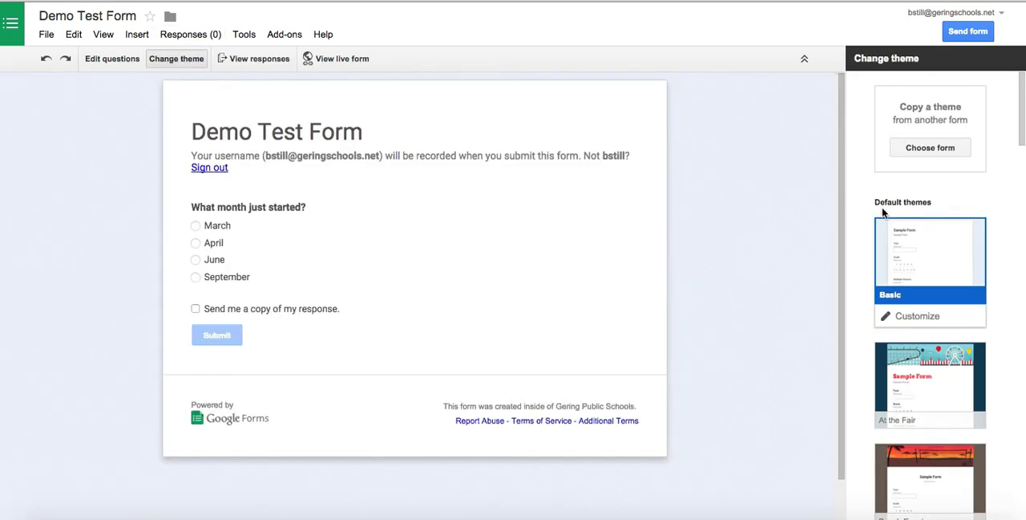
{"action": "scroll", "coordinate": [888, 208], "scroll_direction": "down", "scroll_amount": 6}
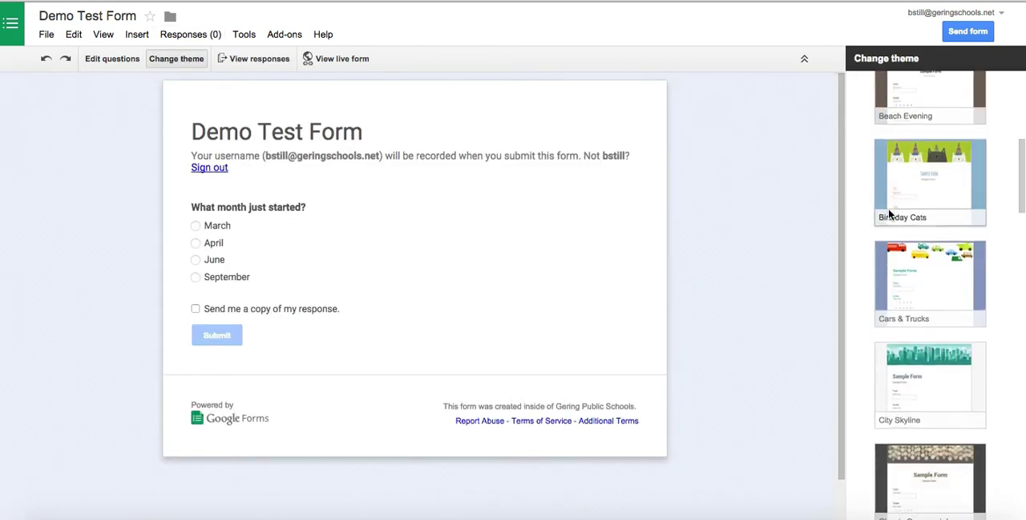
{"action": "scroll", "coordinate": [889, 208], "scroll_direction": "down", "scroll_amount": 15}
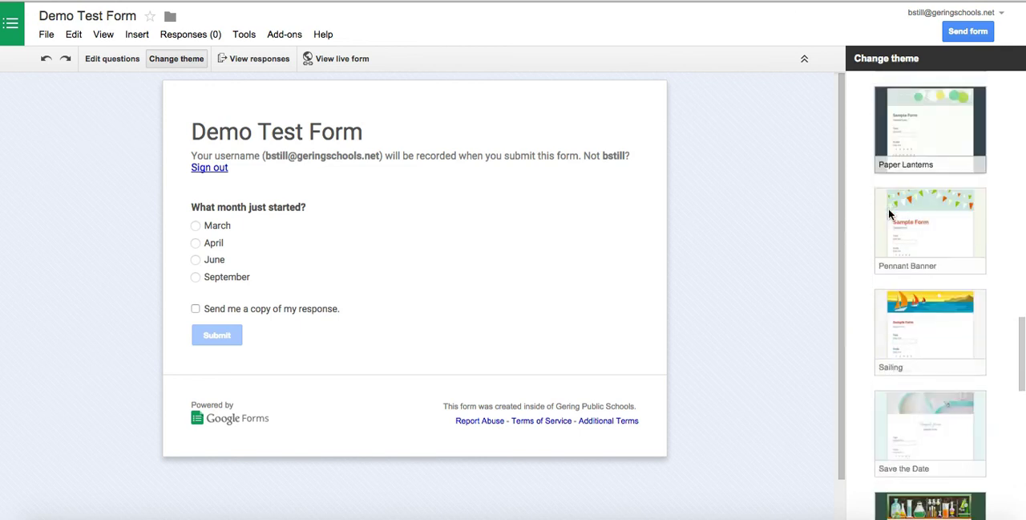
{"action": "scroll", "coordinate": [888, 214], "scroll_direction": "down", "scroll_amount": 7}
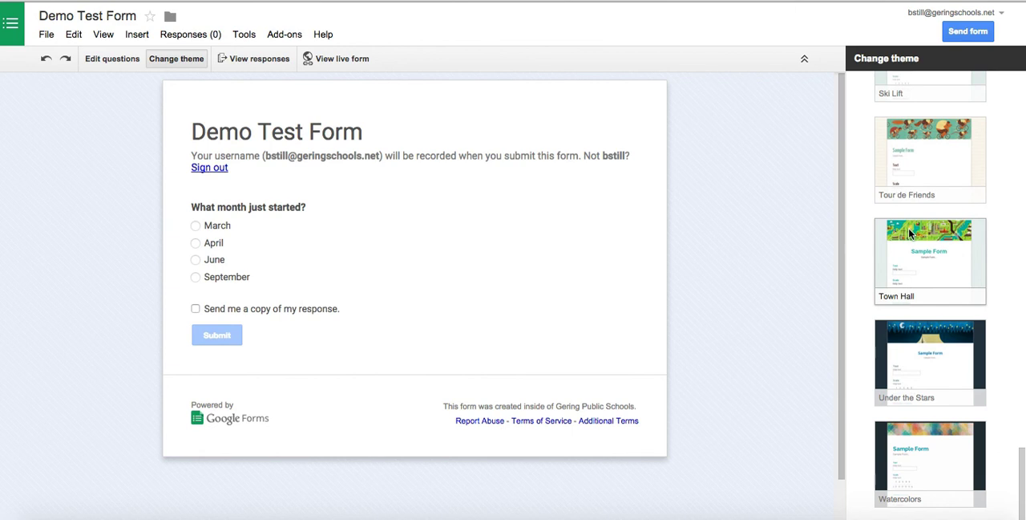
{"action": "left_click", "coordinate": [910, 231]}
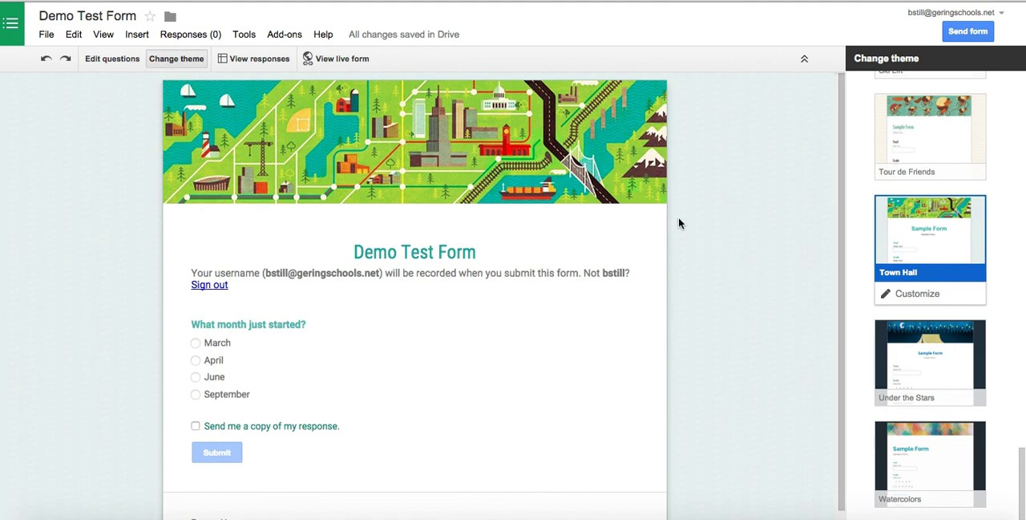
Customize the Town Hall theme by replacing its header image with the orange and yellow triangle pattern from the Illustrations
{"action": "left_click", "coordinate": [933, 301]}
{"action": "left_click", "coordinate": [889, 125]}
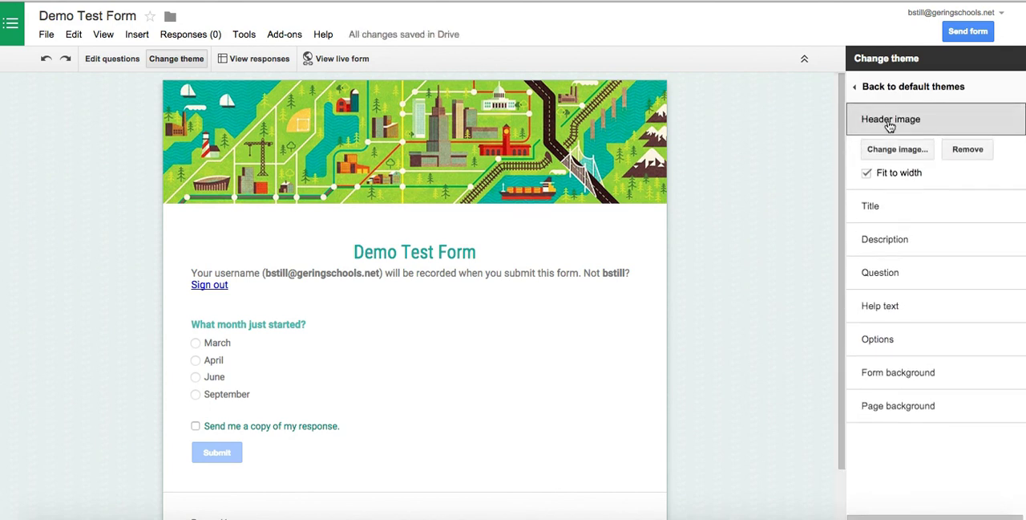
{"action": "left_click", "coordinate": [885, 154]}
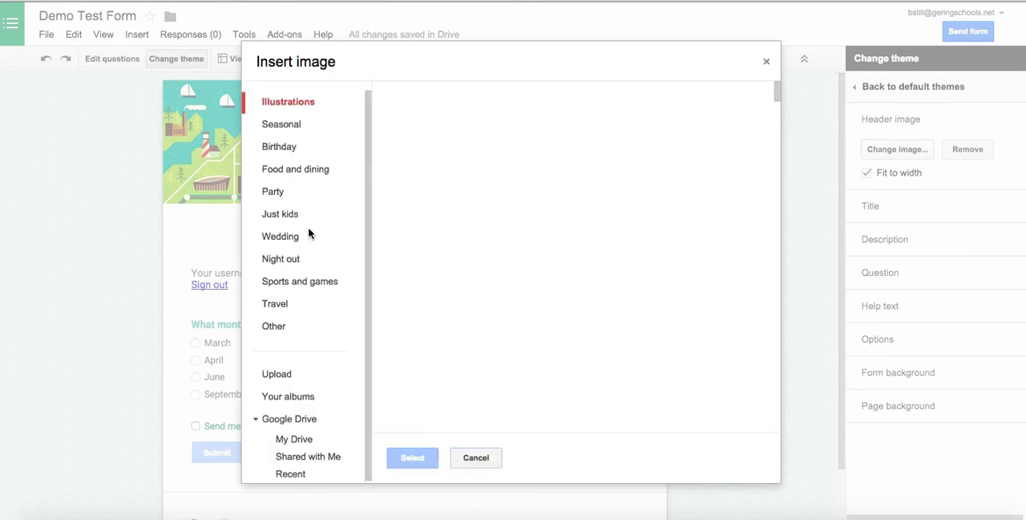
{"action": "scroll", "coordinate": [537, 305], "scroll_direction": "down", "scroll_amount": 10}
{"action": "scroll", "coordinate": [538, 301], "scroll_direction": "down", "scroll_amount": 10}
{"action": "scroll", "coordinate": [537, 305], "scroll_direction": "down", "scroll_amount": 1}
{"action": "left_click", "coordinate": [536, 259]}
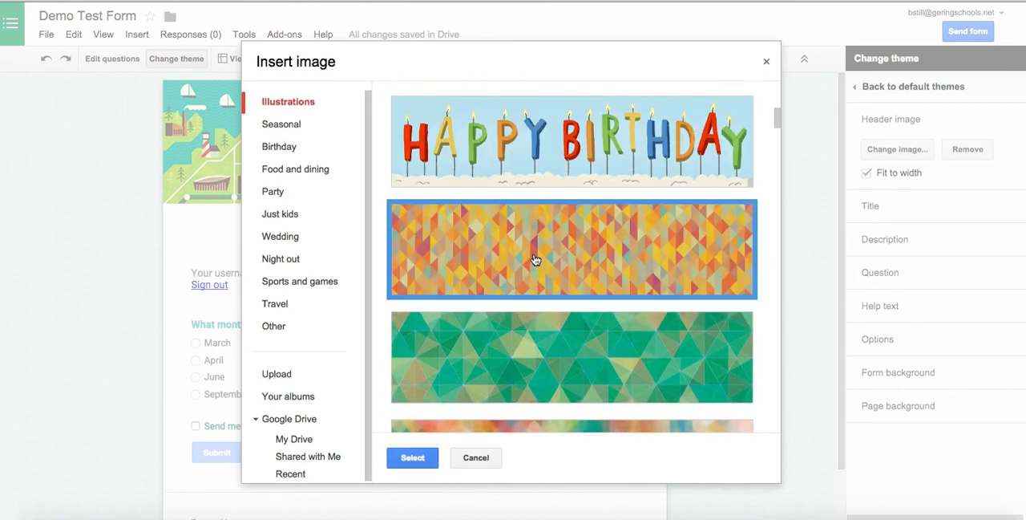
{"action": "left_click", "coordinate": [412, 459]}
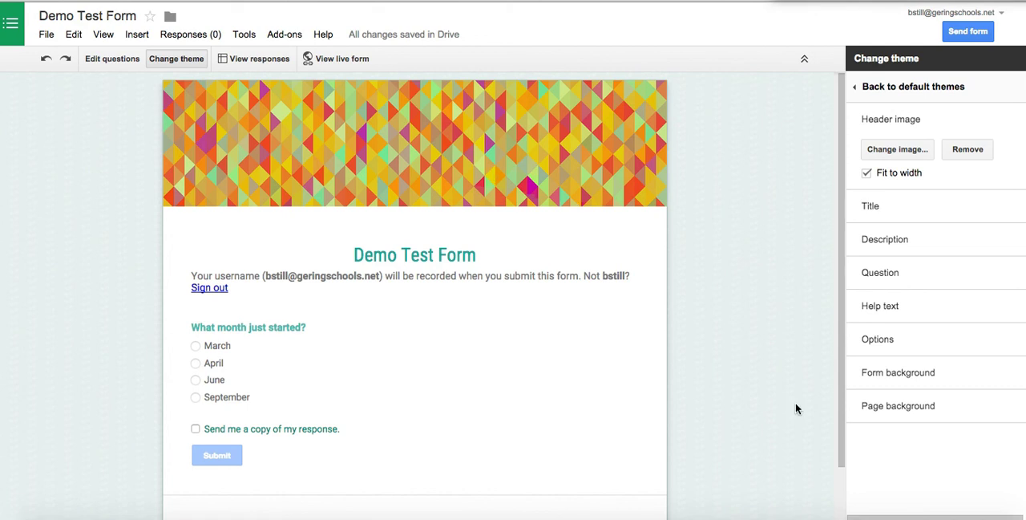
Set the form background's fill color to light red
{"action": "left_click", "coordinate": [874, 381]}
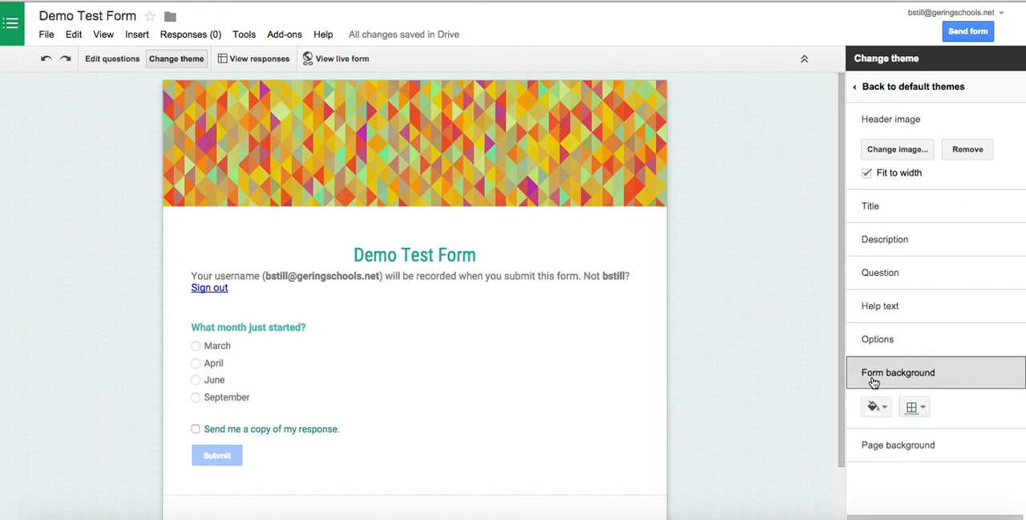
{"action": "left_click", "coordinate": [874, 406]}
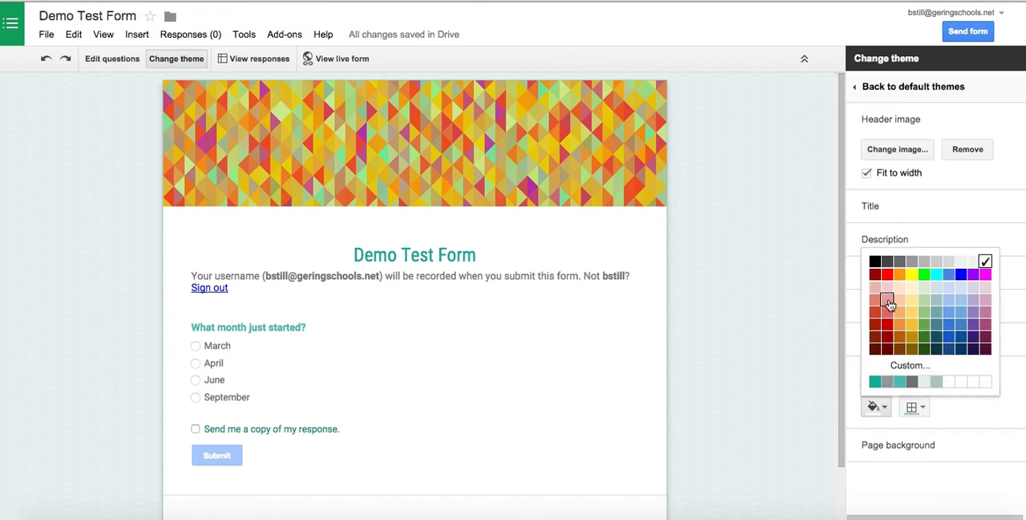
{"action": "left_click", "coordinate": [887, 302]}
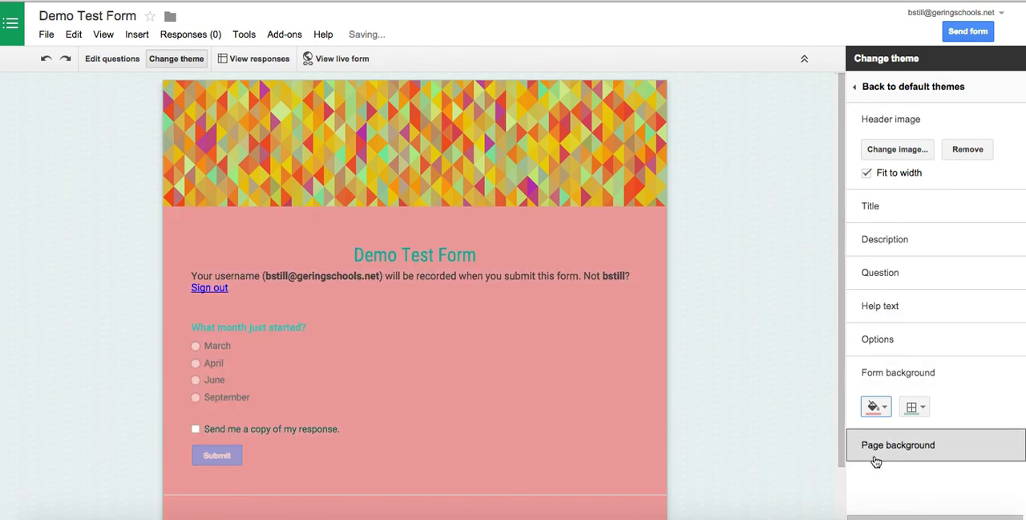
{"action": "left_click", "coordinate": [876, 446]}
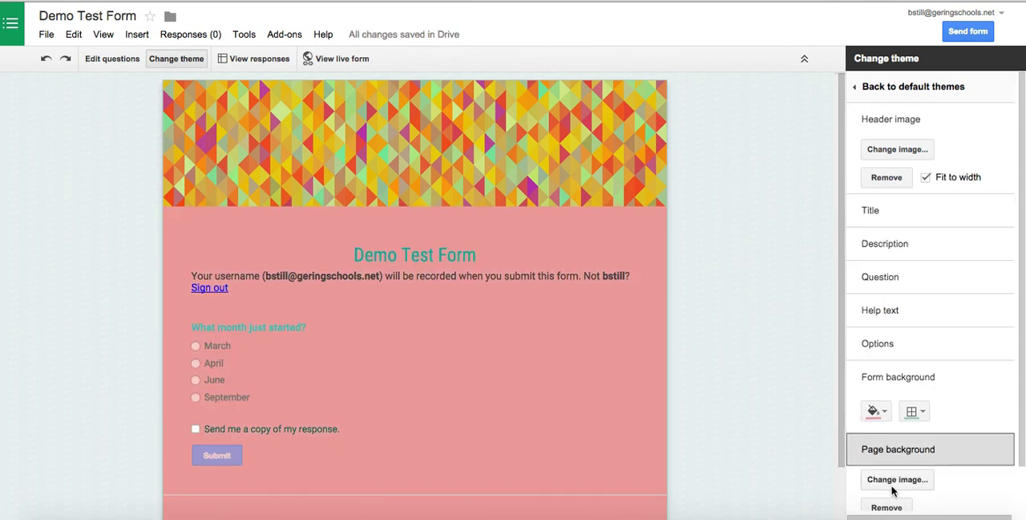
{"action": "left_click", "coordinate": [896, 480]}
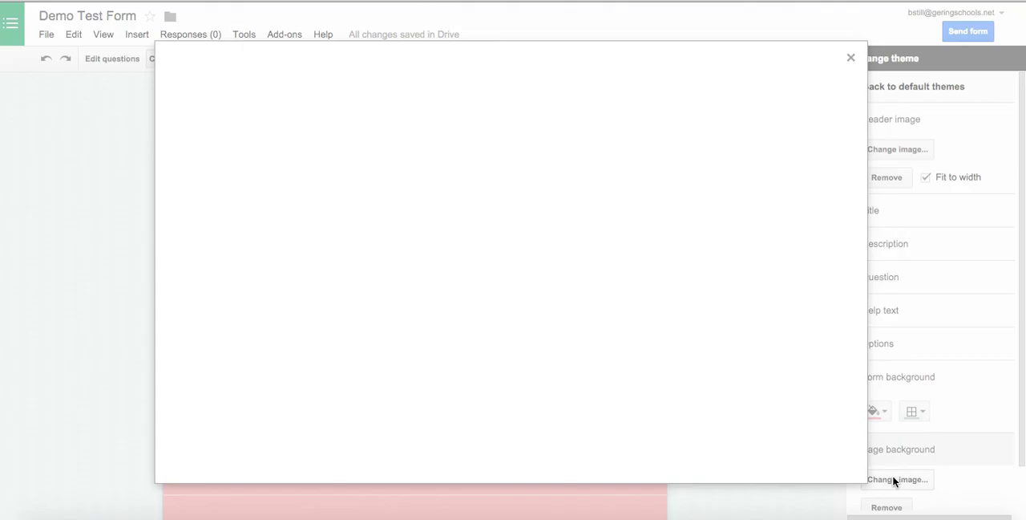
{"action": "left_click", "coordinate": [851, 57]}
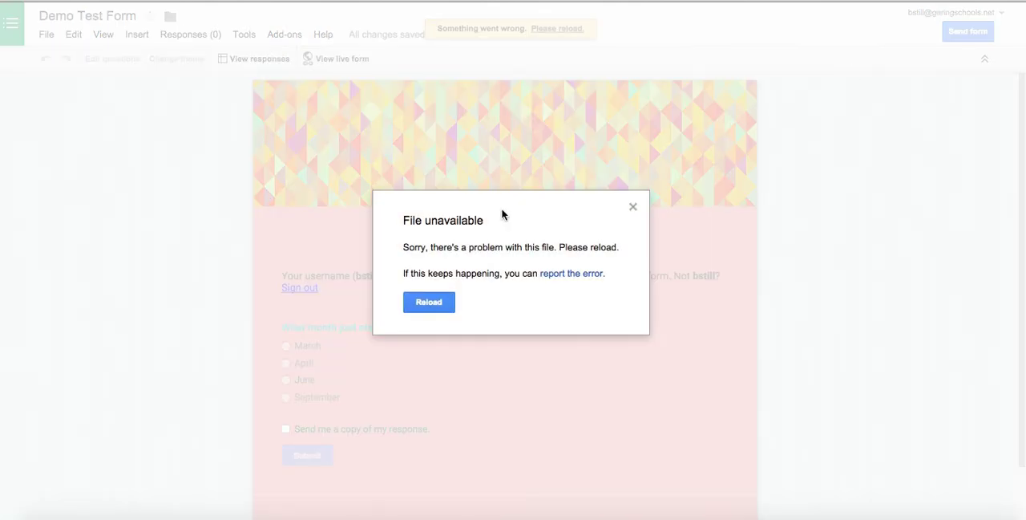
{"action": "left_click", "coordinate": [425, 303]}
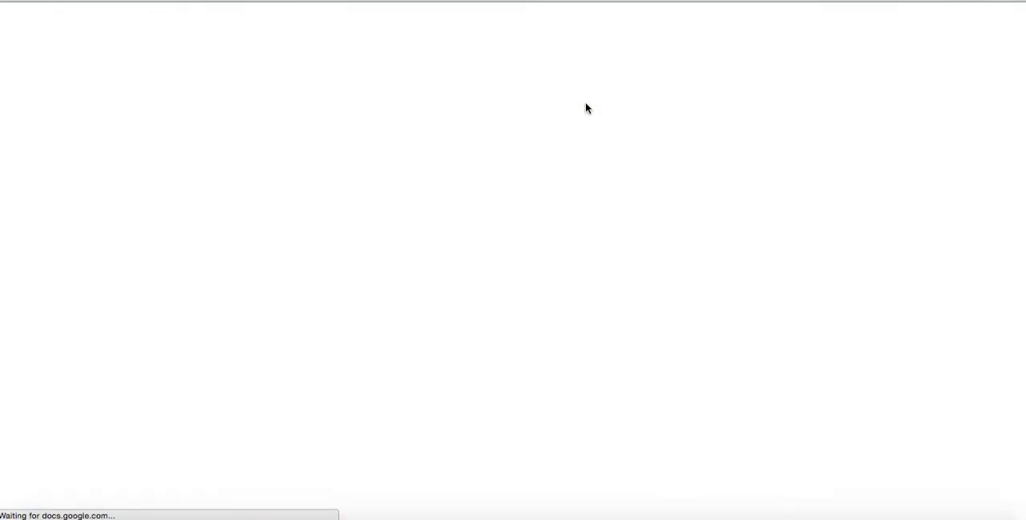